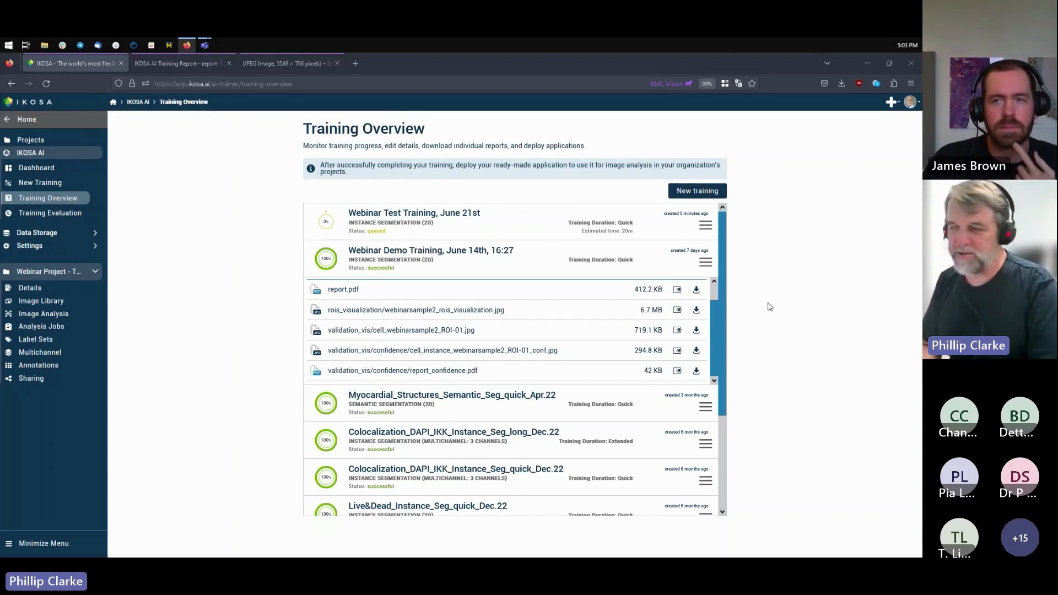
- Deploy the completed training "Webinar Demo Training, June 14th, 16:27" as an application
{"action": "left_click", "coordinate": [705, 262]}
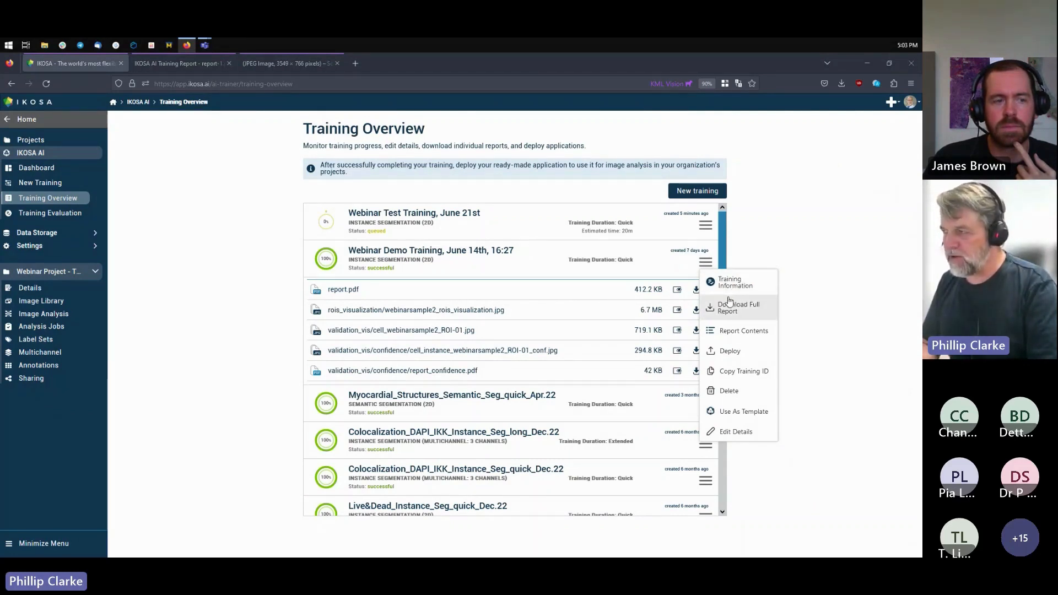
{"action": "left_click", "coordinate": [728, 352]}
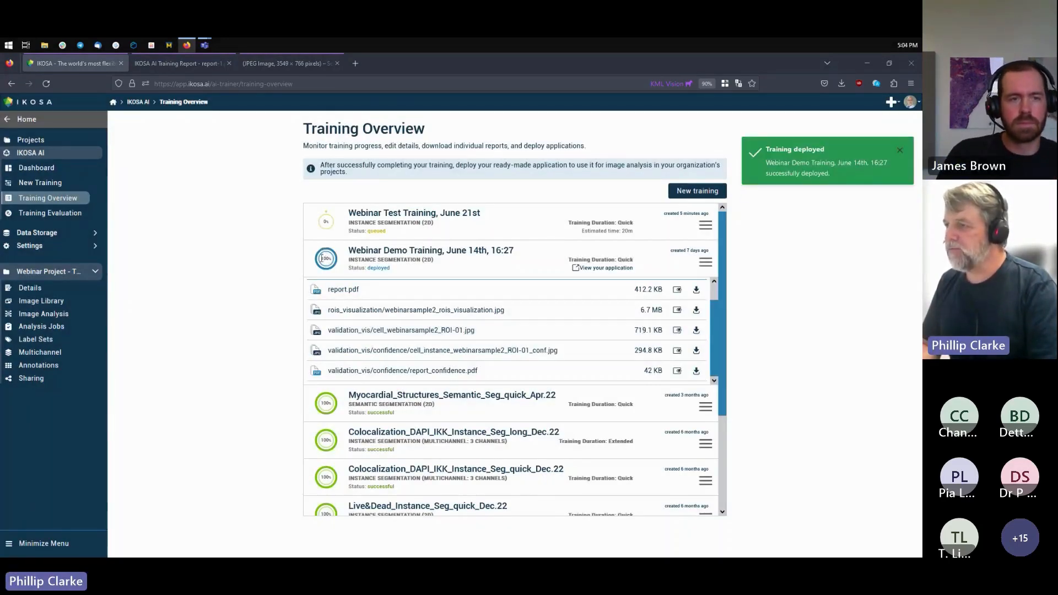
{"action": "mouse_move", "coordinate": [717, 320]}
{"action": "left_mouse_down"}
{"action": "mouse_move", "coordinate": [730, 428]}
{"action": "mouse_move", "coordinate": [728, 330]}
{"action": "left_mouse_up"}
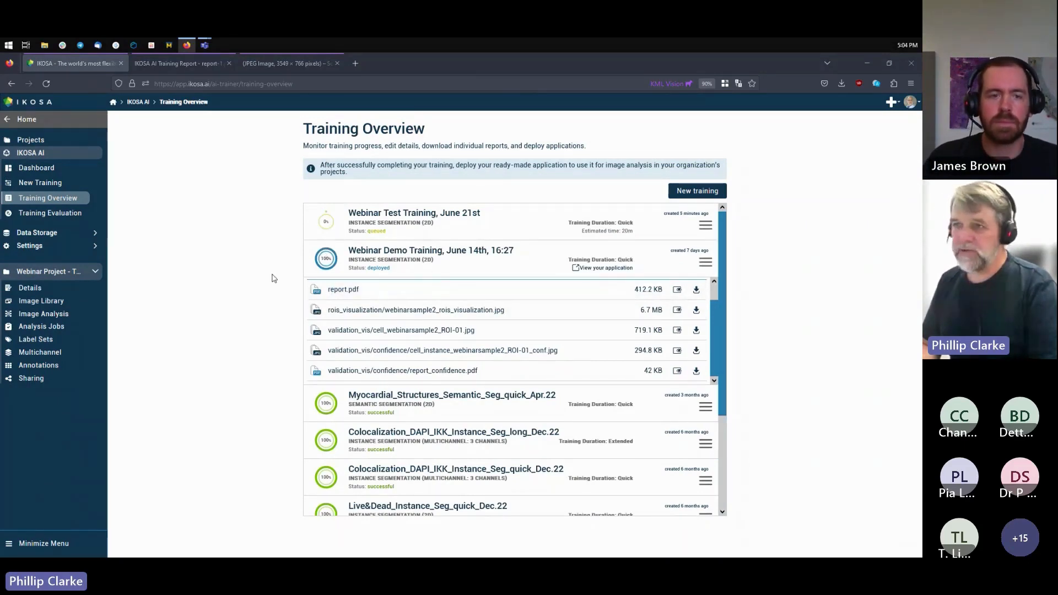
- Start an analysis job with the Webinar Demo Training application on webinarsample5.vmic, analyzing only its ROIs and including result visualizations
{"action": "left_click", "coordinate": [28, 316]}
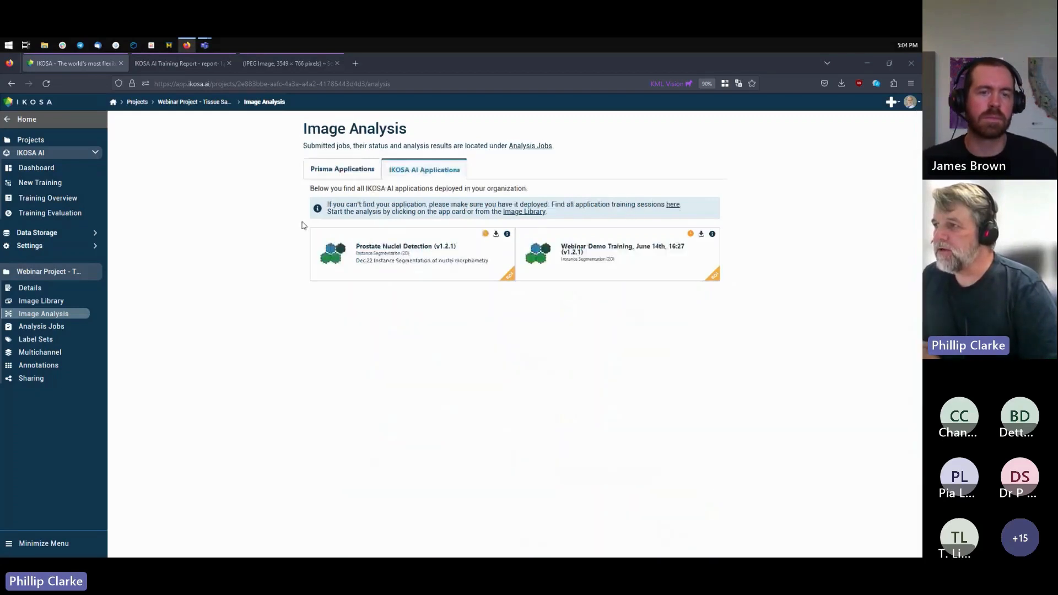
{"action": "left_click", "coordinate": [605, 256]}
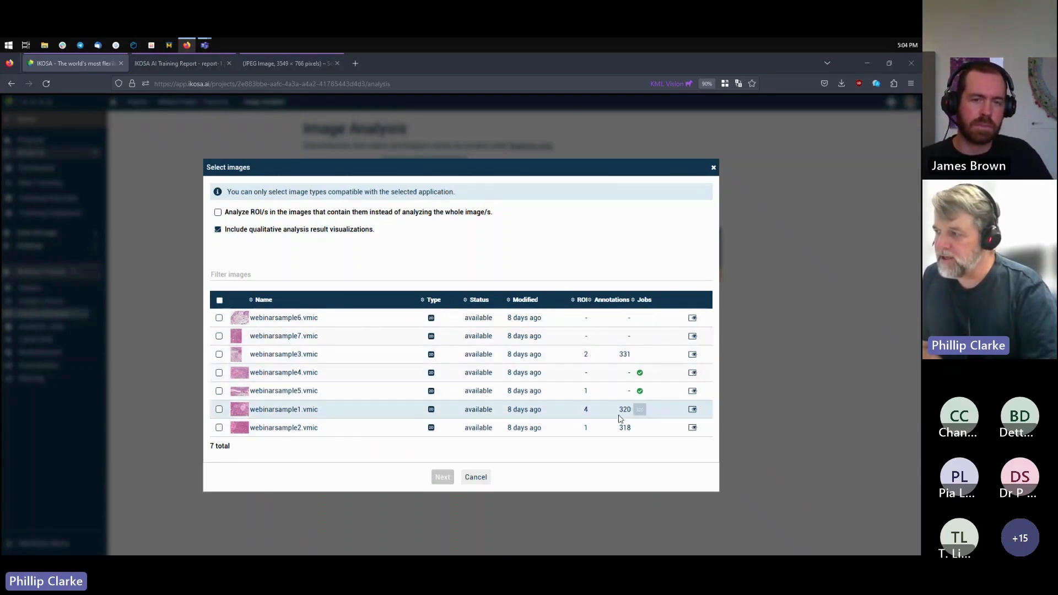
{"action": "left_click", "coordinate": [218, 392]}
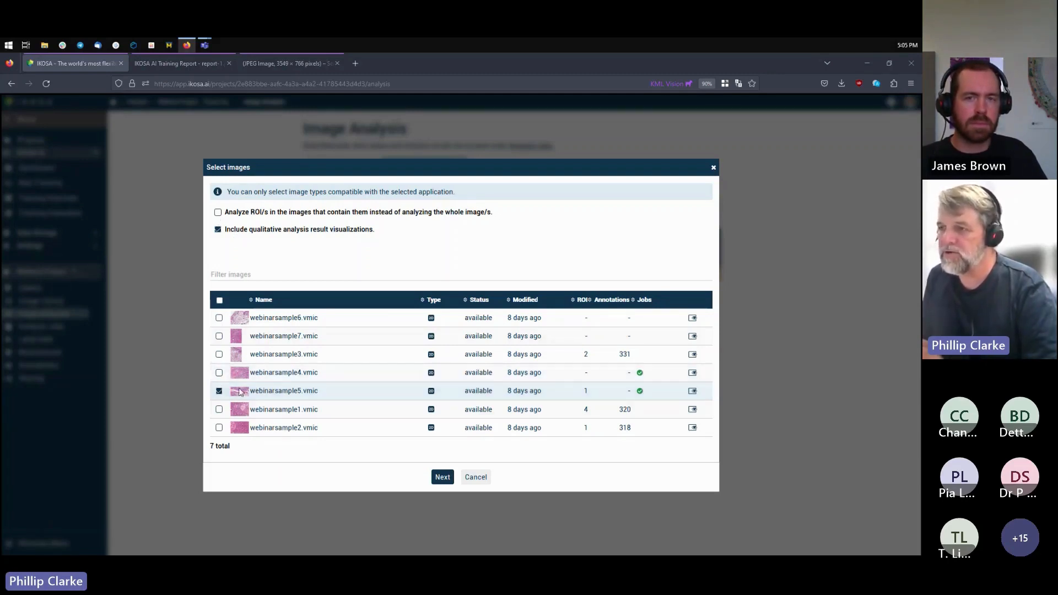
{"action": "left_click", "coordinate": [217, 215]}
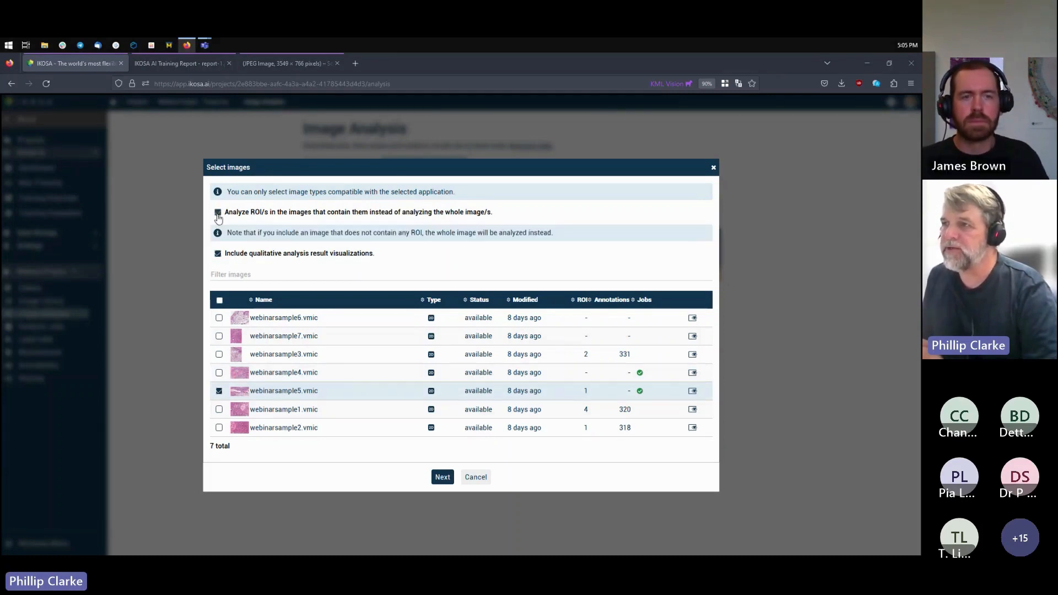
{"action": "left_click", "coordinate": [442, 477]}
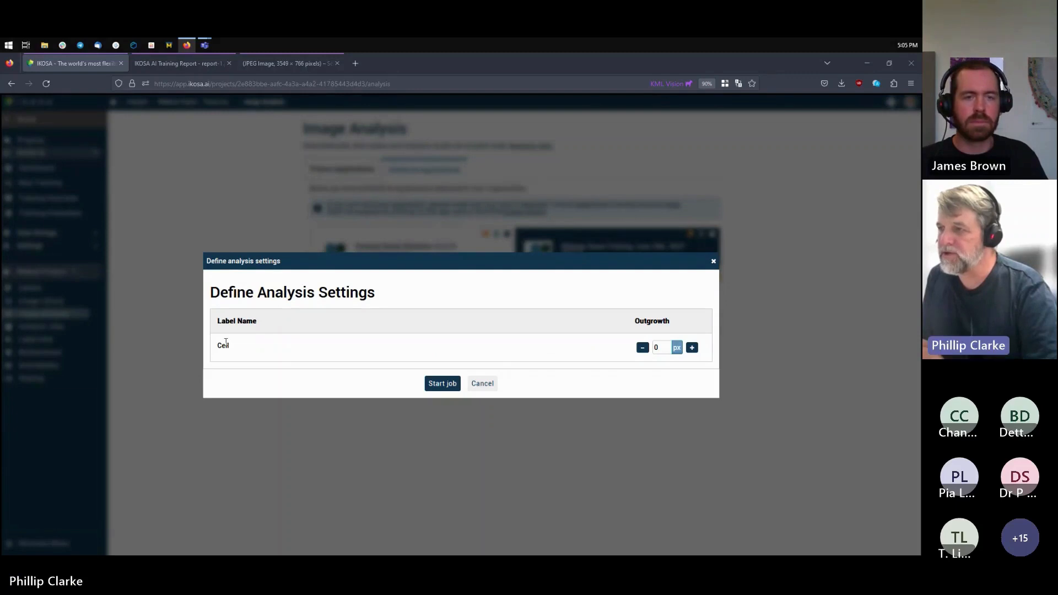
{"action": "left_click", "coordinate": [438, 384]}
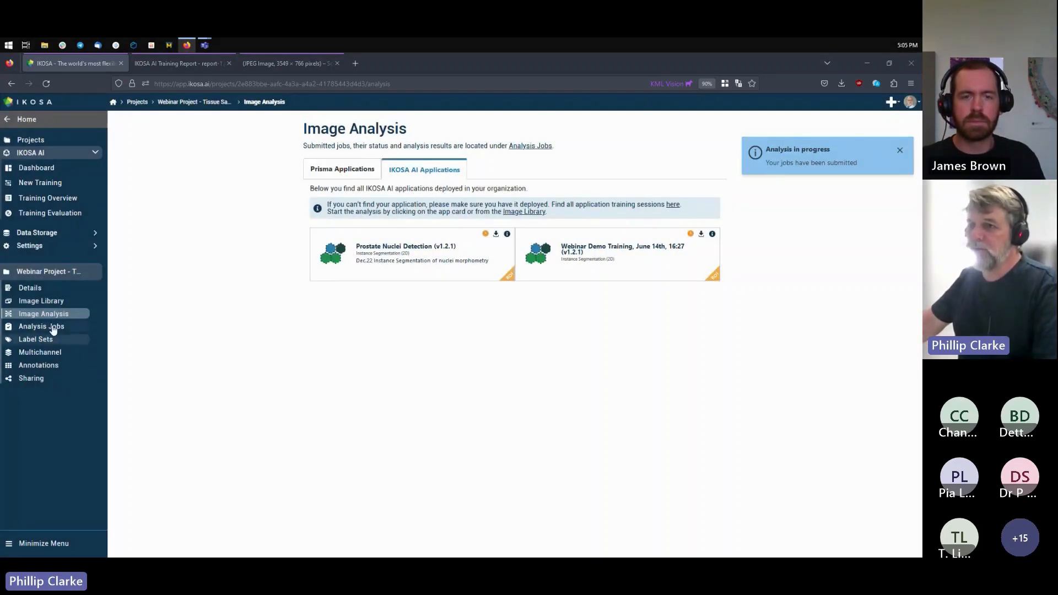
- Check the project's active analysis jobs, and return to the list of finished jobs
{"action": "left_click", "coordinate": [25, 326]}
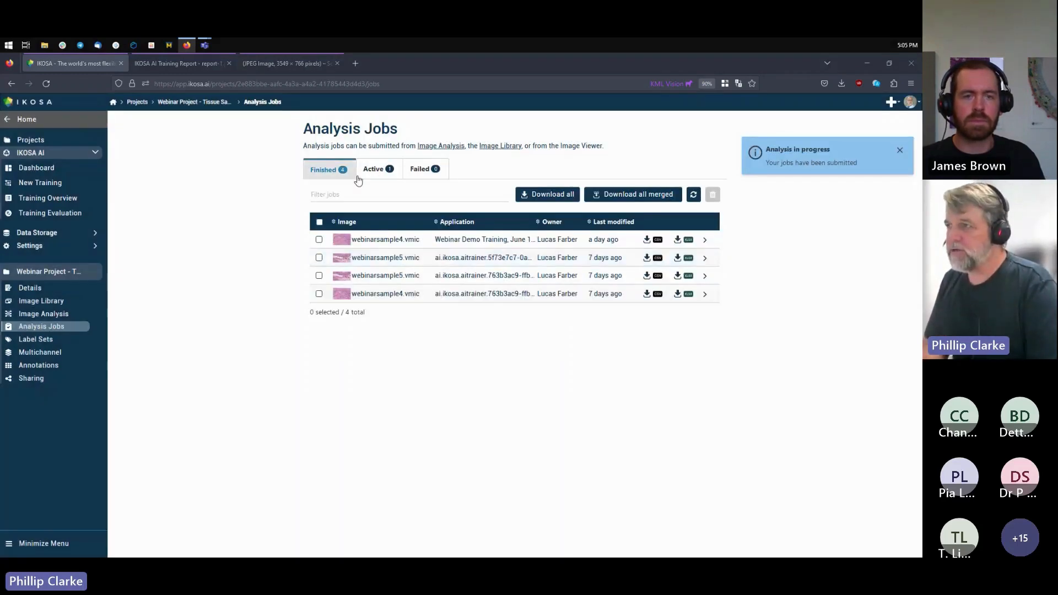
{"action": "left_click", "coordinate": [377, 170]}
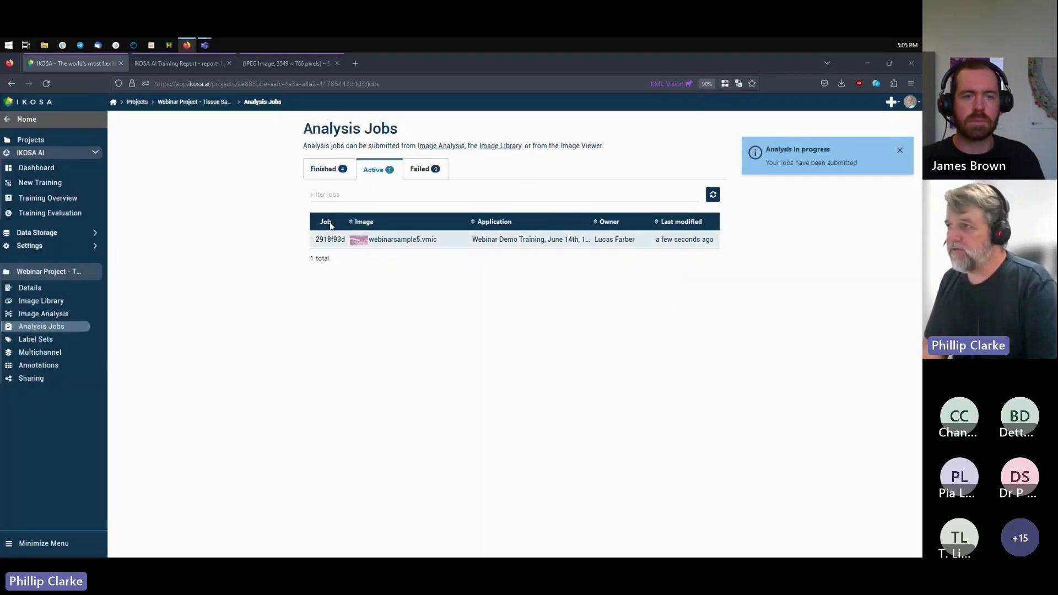
{"action": "left_click", "coordinate": [327, 170]}
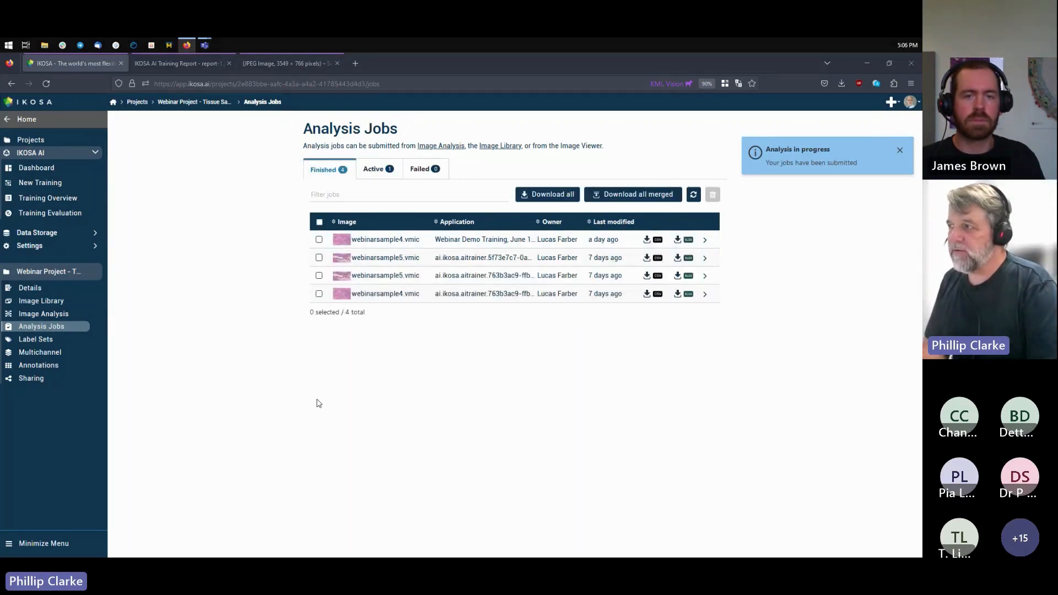
- Open results/results_vis/vis.jpg from the finished Webinar Demo Training job on webinarsample4.vmic in a separate browser tab
{"action": "left_click", "coordinate": [705, 241]}
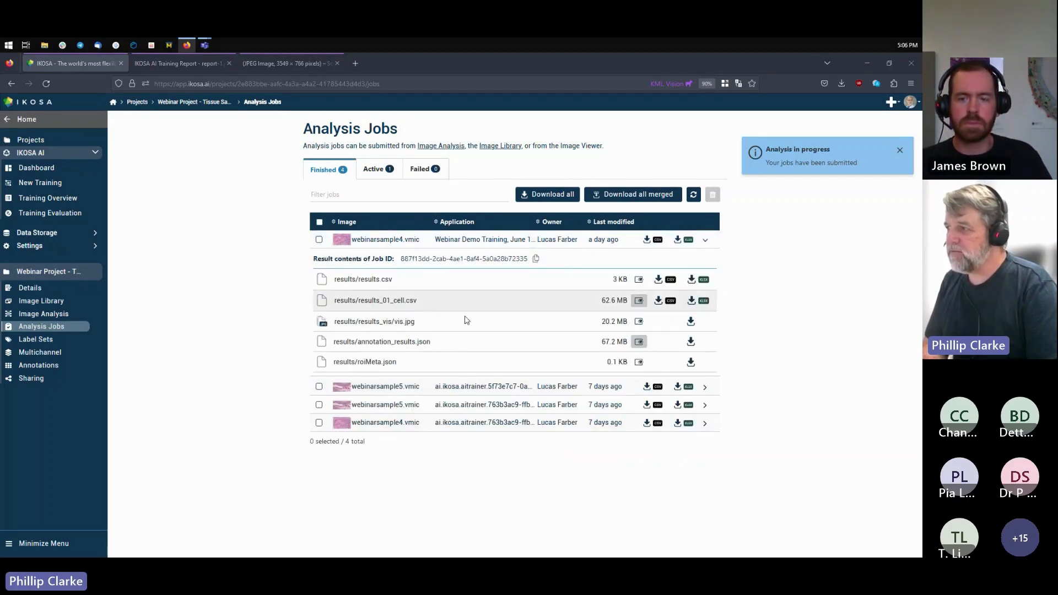
{"action": "left_click", "coordinate": [638, 322]}
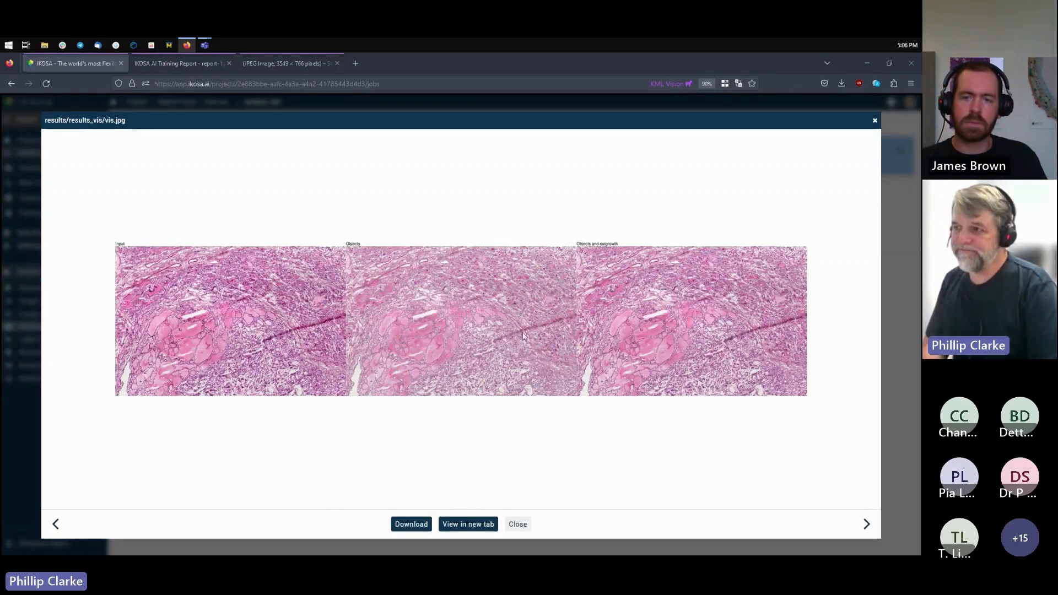
{"action": "left_click", "coordinate": [456, 527]}
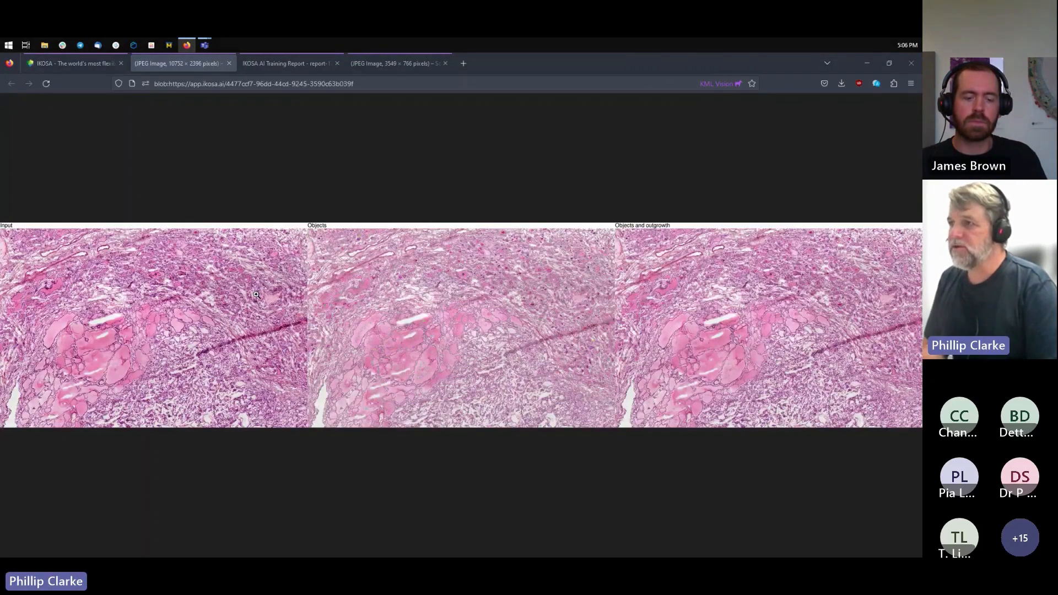
- View the visualization at full size and compare the input tissue with the "Objects and outgrowth" image
{"action": "left_click", "coordinate": [256, 294]}
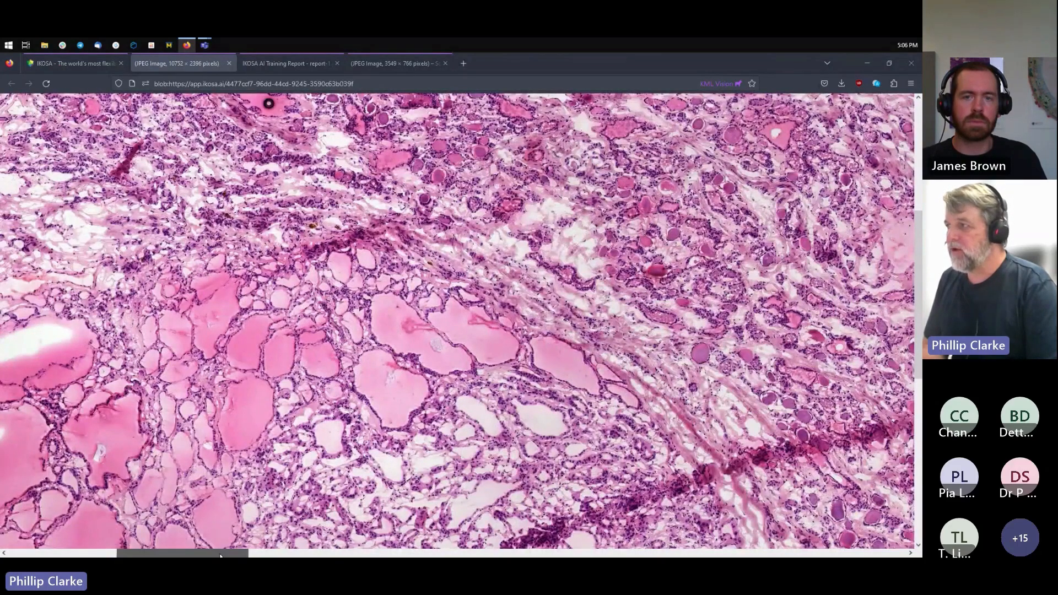
{"action": "left_click_drag", "start_coordinate": [220, 555], "coordinate": [676, 544]}
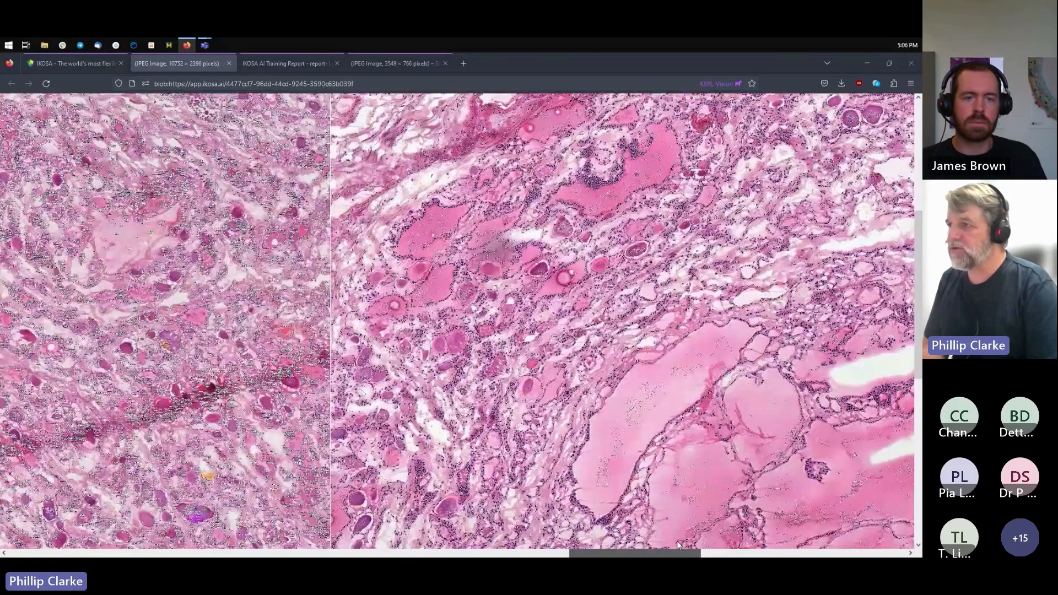
{"action": "scroll", "coordinate": [676, 541], "scroll_direction": "right", "scroll_amount": 5}
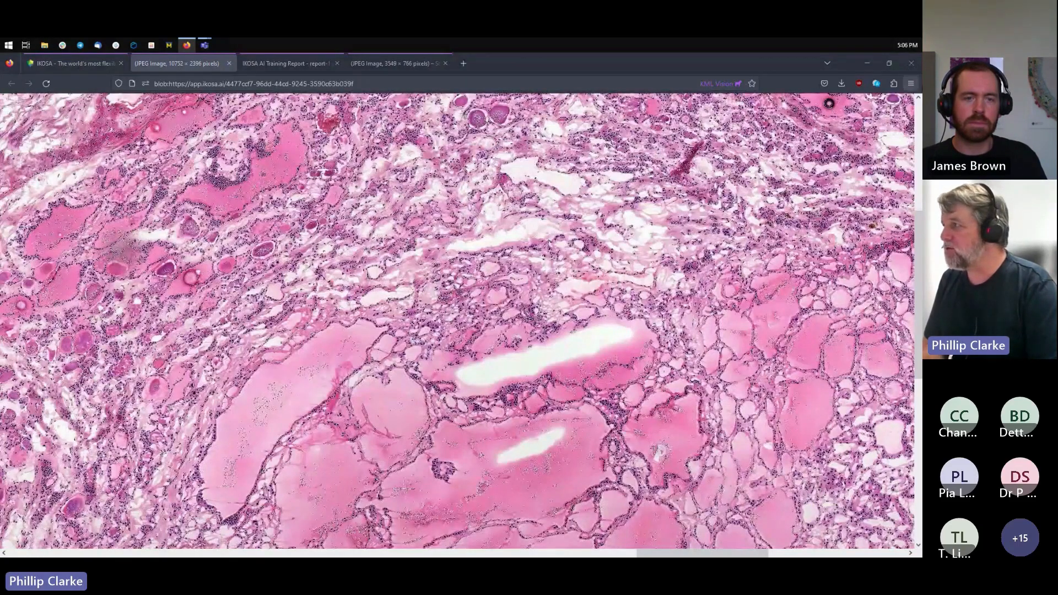
- Magnify the "Objects and outgrowth" image up to 500%, inspect the outlined cells at 300%, and restore the default zoom
{"action": "left_click", "coordinate": [910, 83]}
{"action": "left_click", "coordinate": [891, 297]}
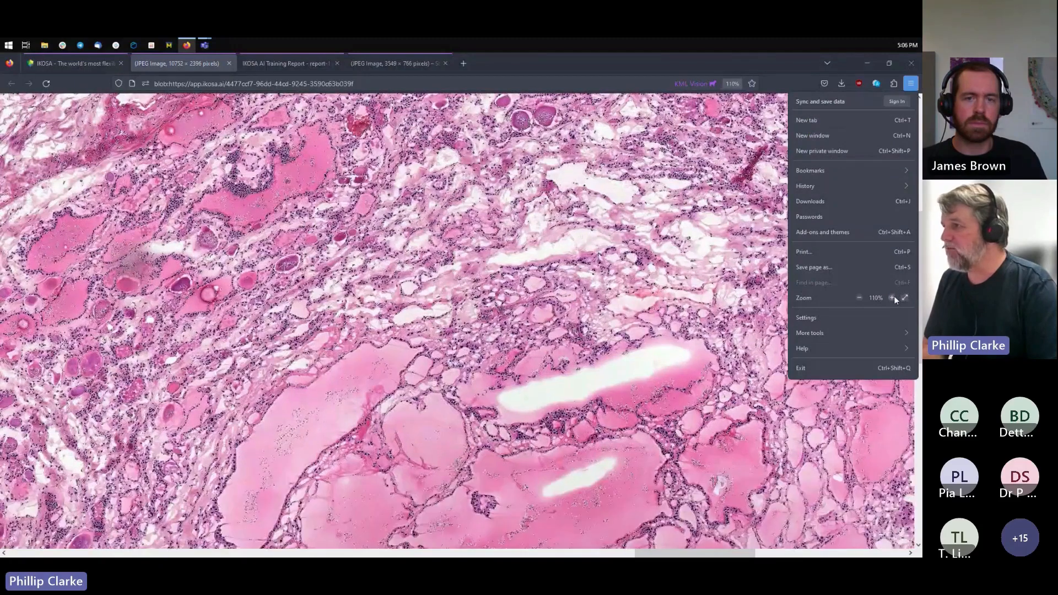
{"action": "left_click", "coordinate": [892, 297]}
{"action": "left_click", "coordinate": [892, 297]}
{"action": "left_click", "coordinate": [892, 298]}
{"action": "left_click", "coordinate": [892, 297]}
{"action": "left_click", "coordinate": [892, 298]}
{"action": "left_click", "coordinate": [892, 297]}
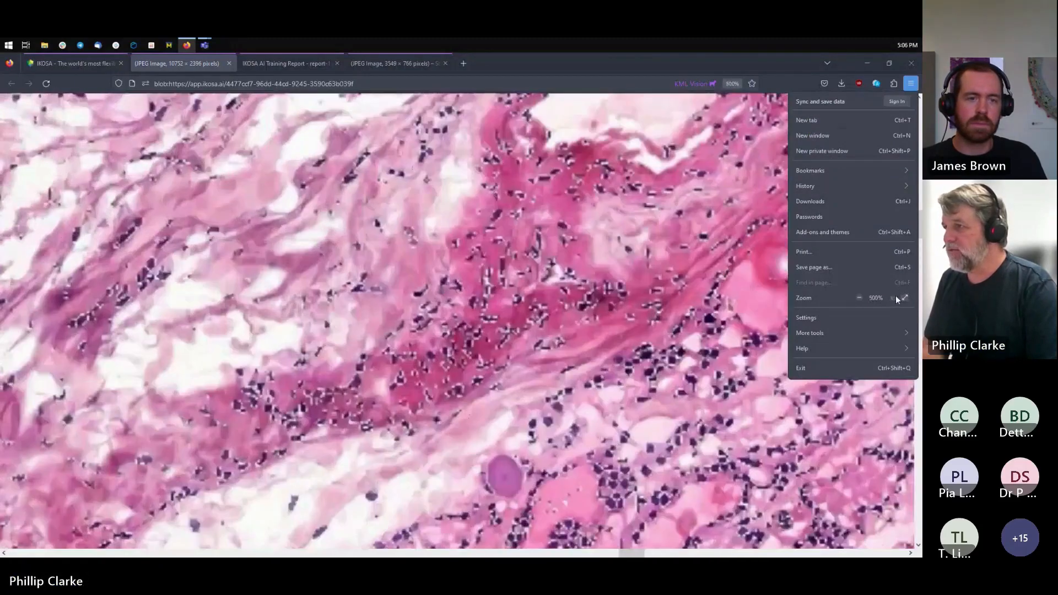
{"action": "left_click", "coordinate": [858, 297]}
{"action": "left_click", "coordinate": [859, 297]}
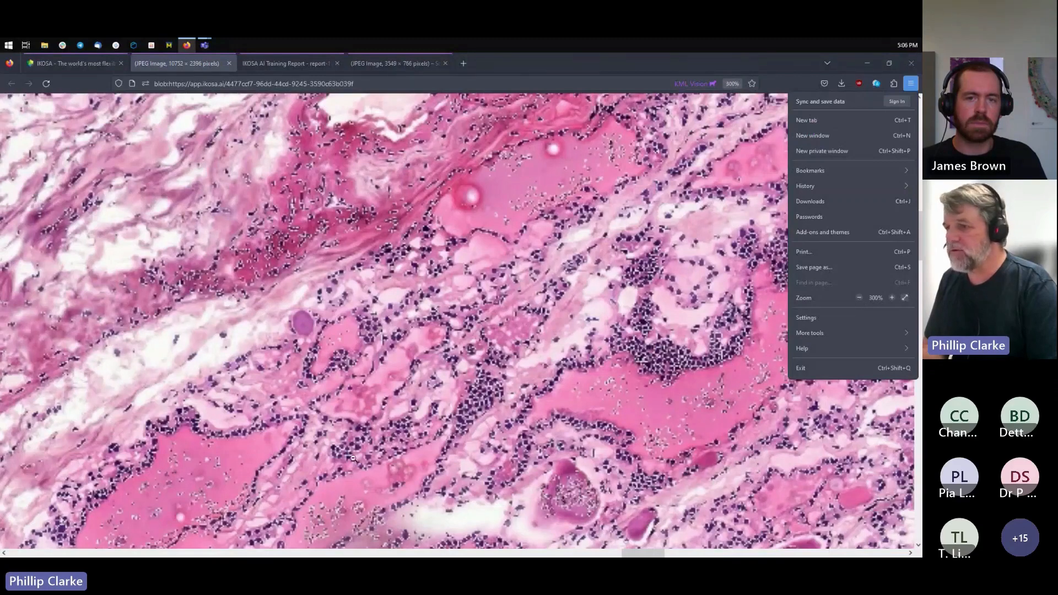
{"action": "key", "text": "ctrl+0"}
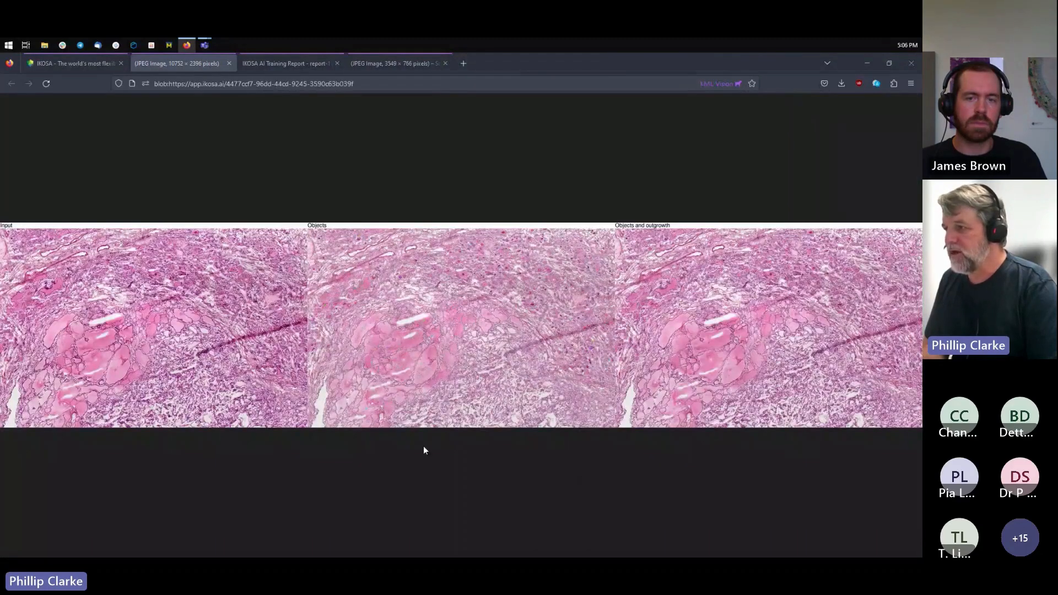
- Inspect the colored, detected cells in the "Objects" image at 200% zoom
{"action": "left_click", "coordinate": [435, 349]}
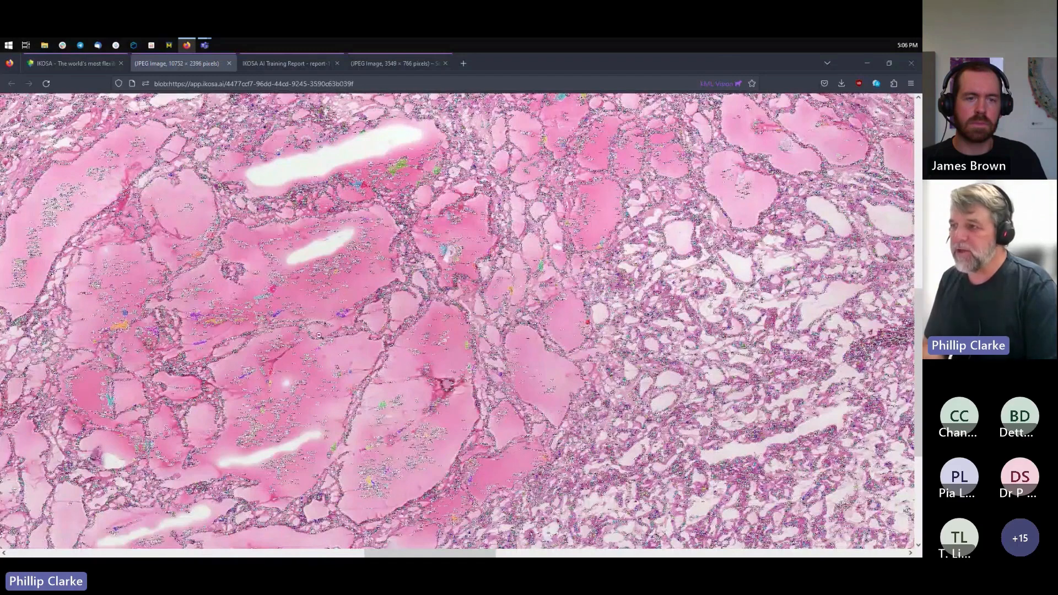
{"action": "left_click", "coordinate": [910, 83]}
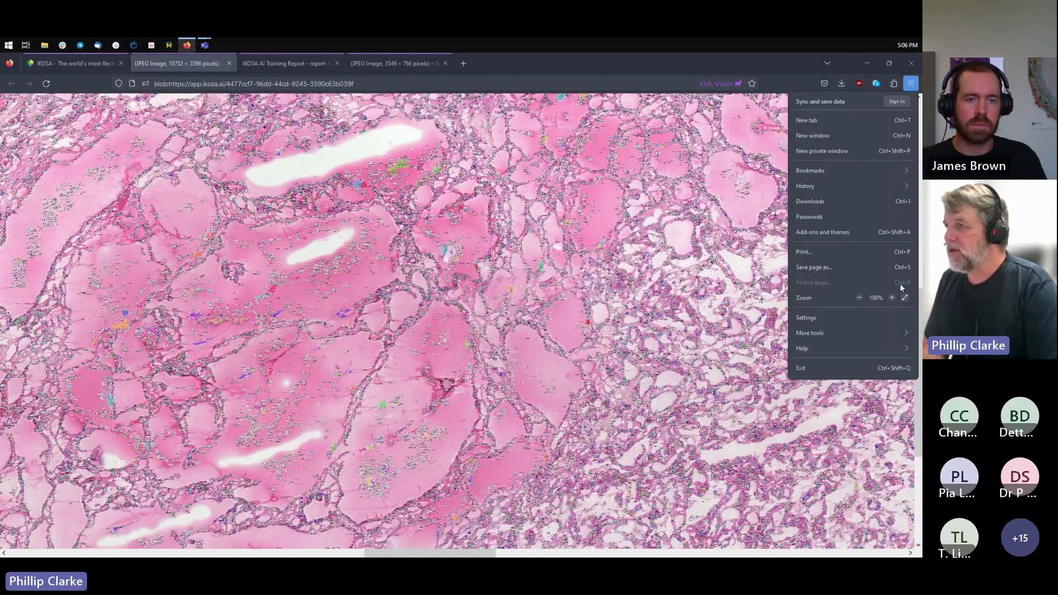
{"action": "scroll", "coordinate": [594, 149], "scroll_direction": "up", "scroll_amount": 6}
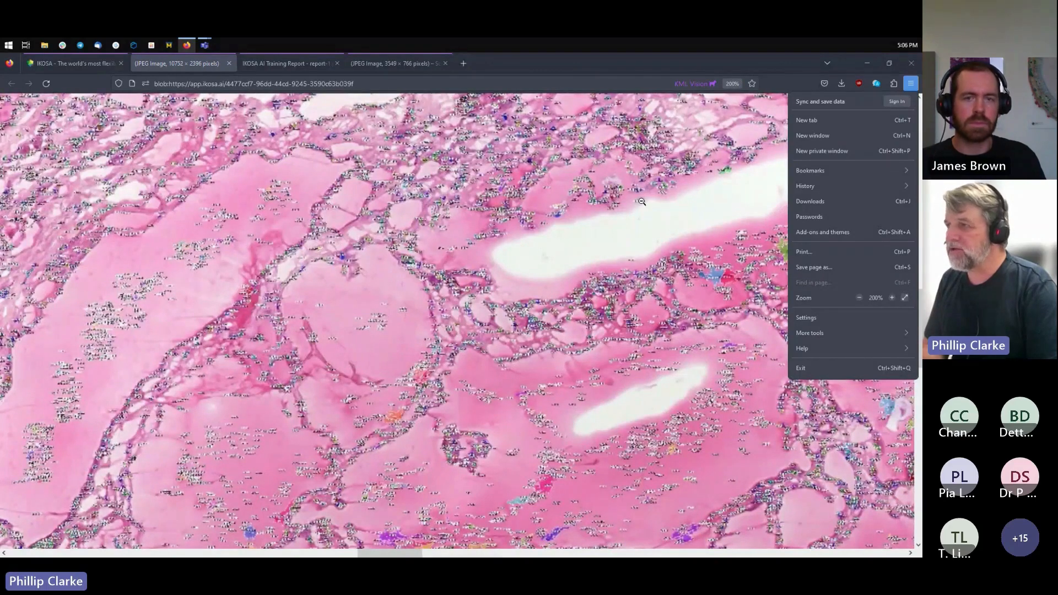
{"action": "left_click", "coordinate": [537, 66]}
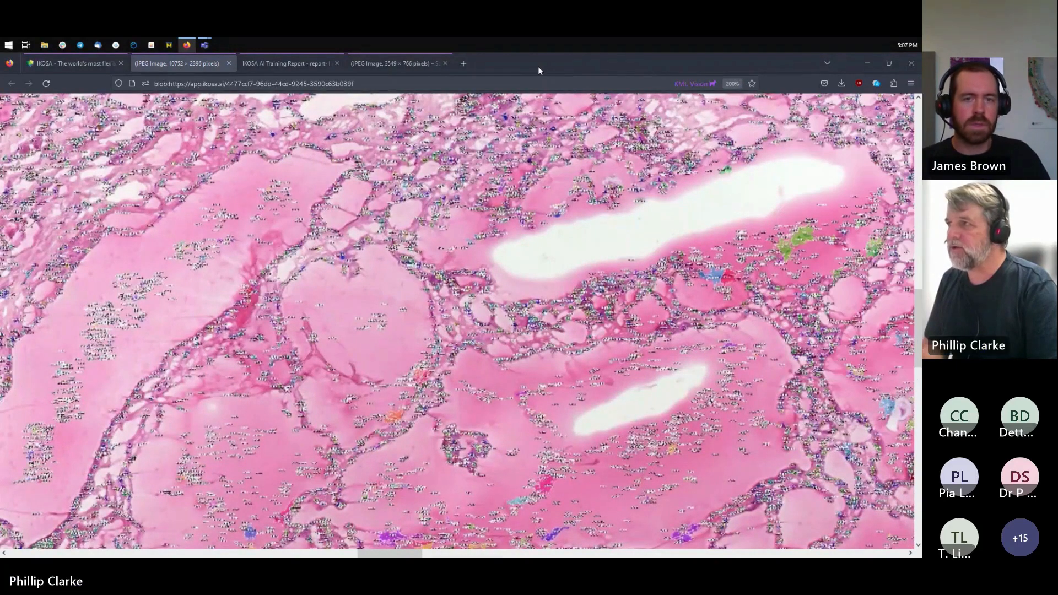
- Compare the input, objects, and outgrowth images of the smaller 3549 × 766 pixel visualization at full size
{"action": "left_click", "coordinate": [389, 65]}
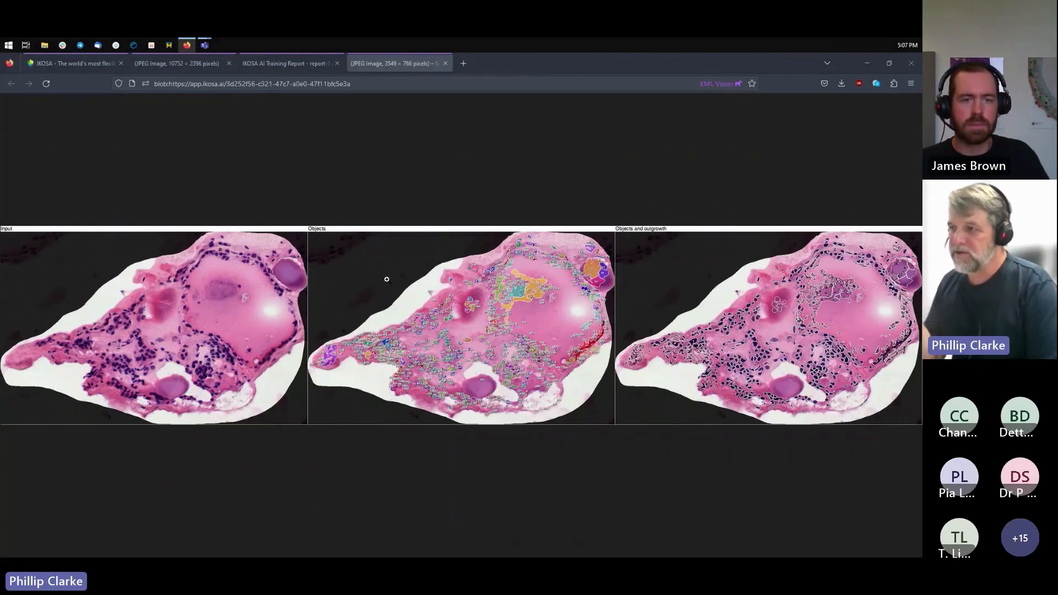
{"action": "left_click", "coordinate": [313, 409]}
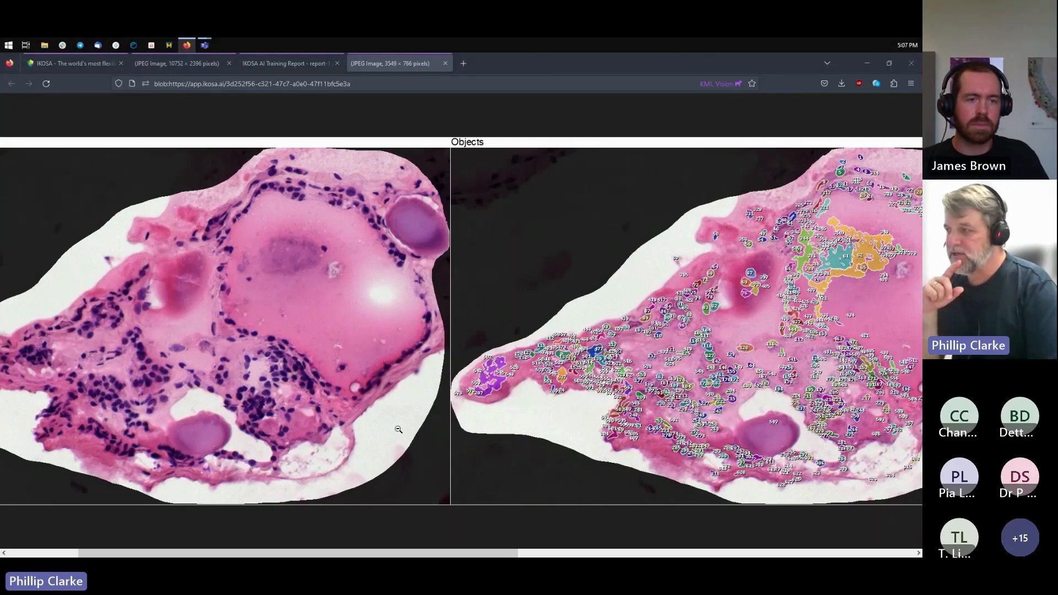
{"action": "scroll", "coordinate": [398, 430], "scroll_direction": "right", "scroll_amount": 5}
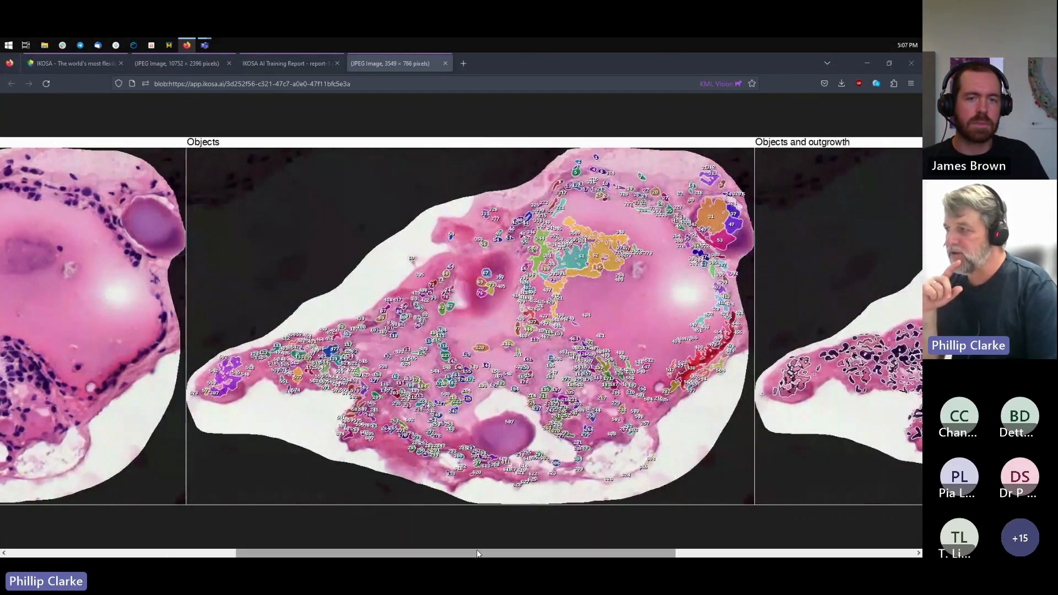
{"action": "left_click_drag", "start_coordinate": [477, 553], "coordinate": [716, 552]}
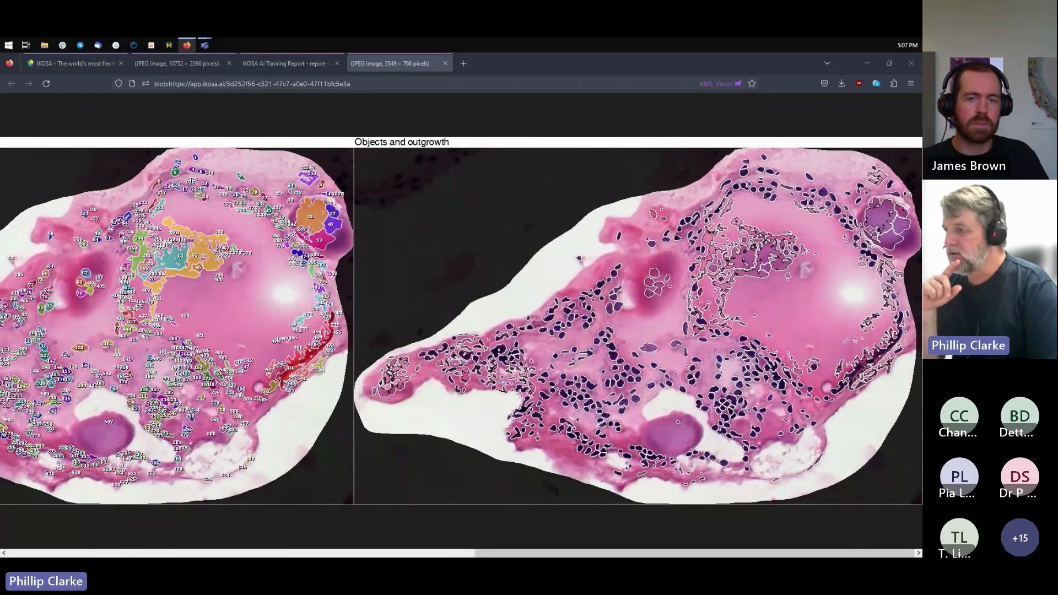
{"action": "left_click", "coordinate": [444, 555]}
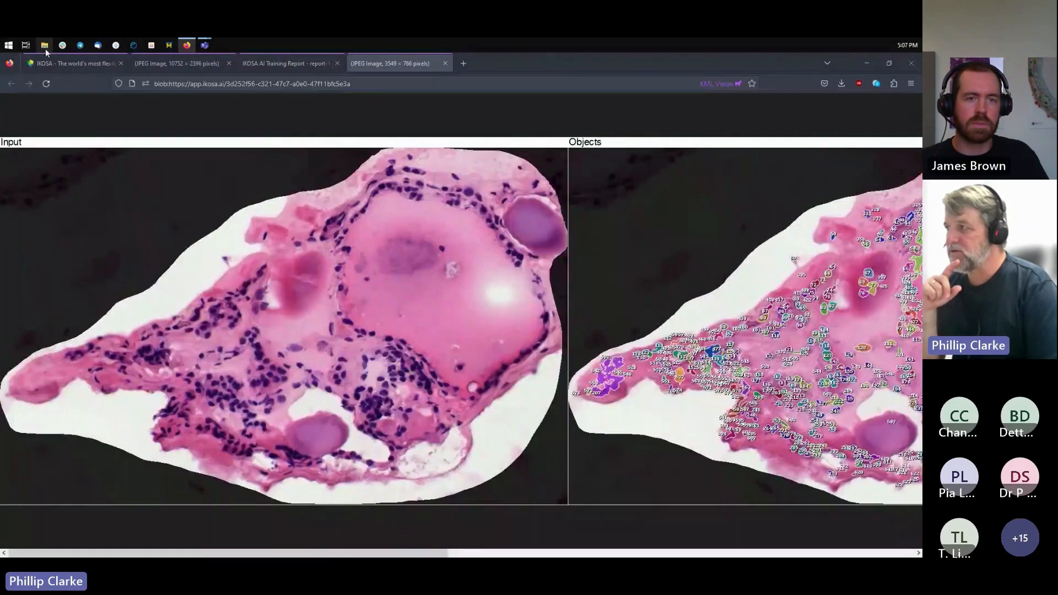
- Return to the webinarsample4.vmic job's results, preview results/results.csv, and highlight the total number of objects for the Cell class
{"action": "left_click", "coordinate": [65, 64]}
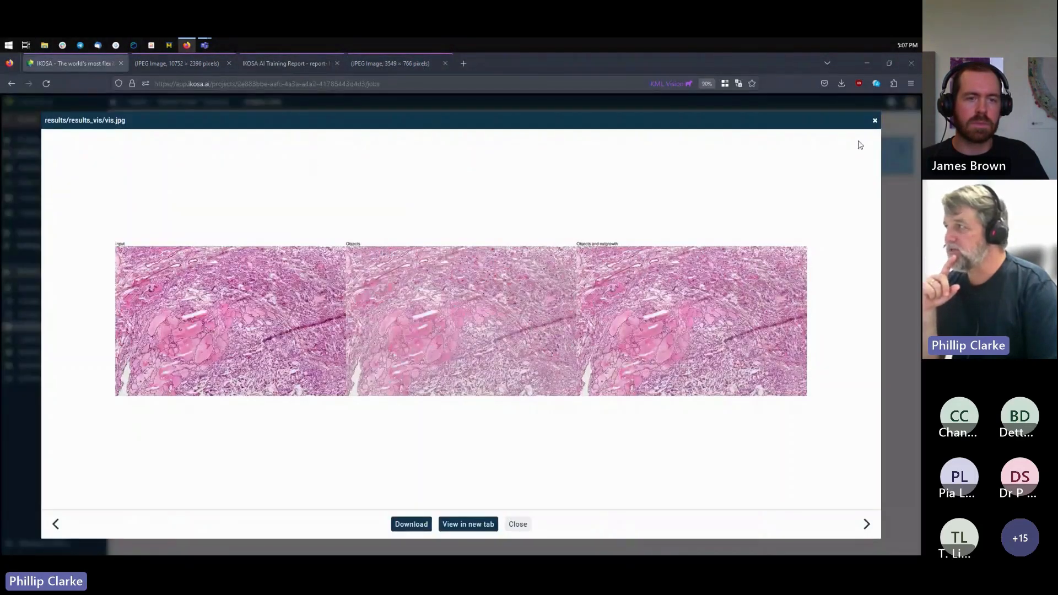
{"action": "left_click", "coordinate": [875, 122]}
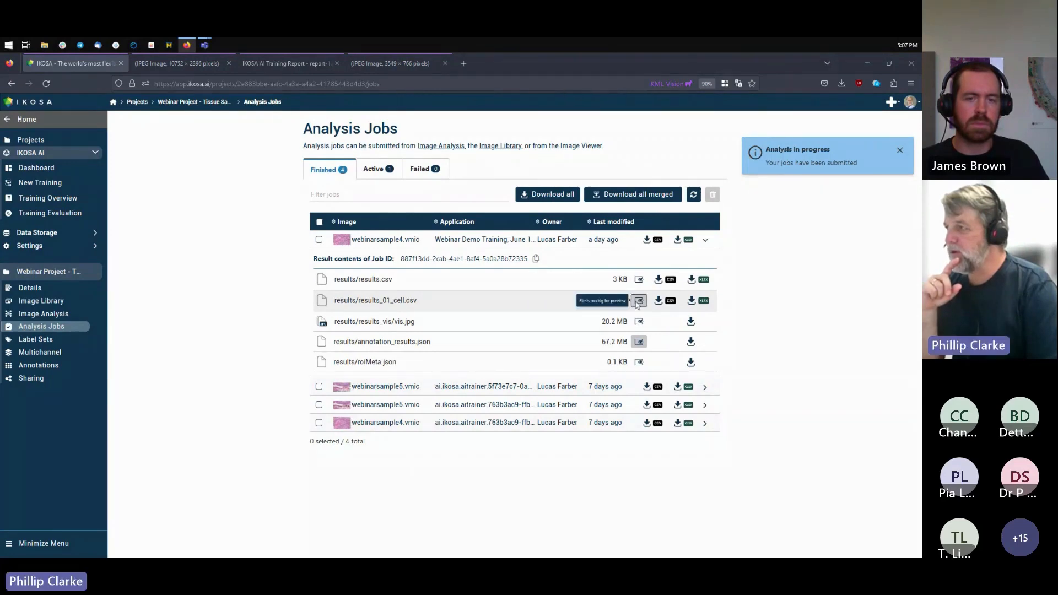
{"action": "left_click", "coordinate": [640, 280]}
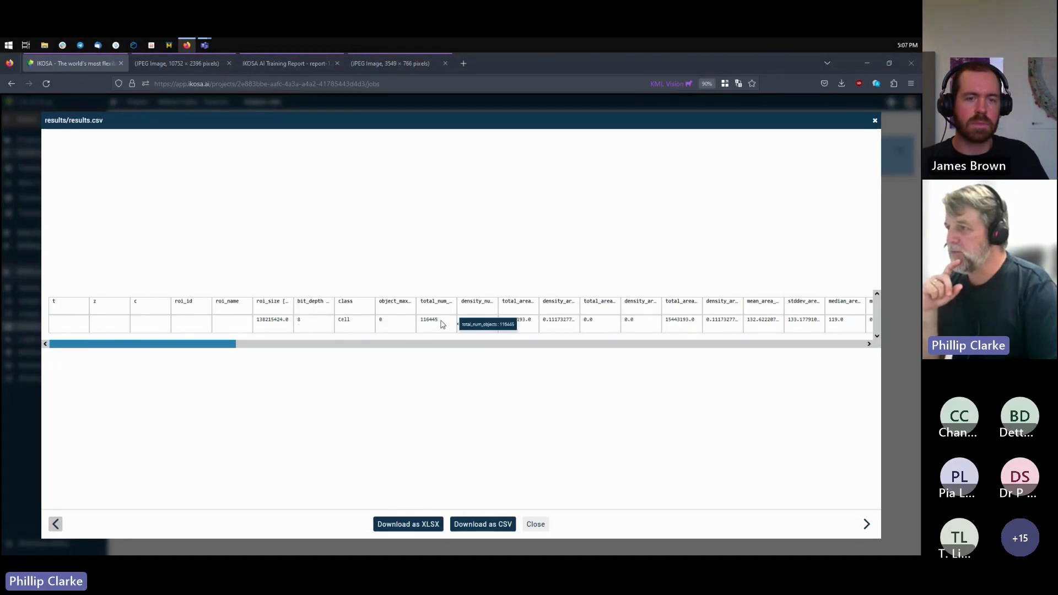
{"action": "double_click", "coordinate": [422, 321]}
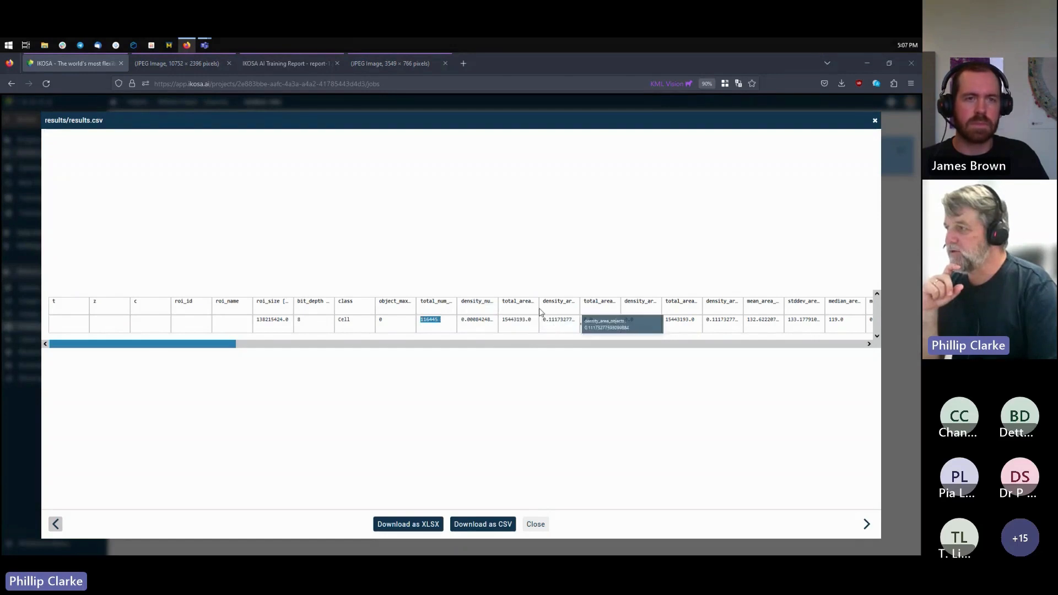
- Close the results/results.csv preview and try to download results/results_01_cell.csv from the webinarsample4.vmic job in CSV format
{"action": "left_click", "coordinate": [875, 122]}
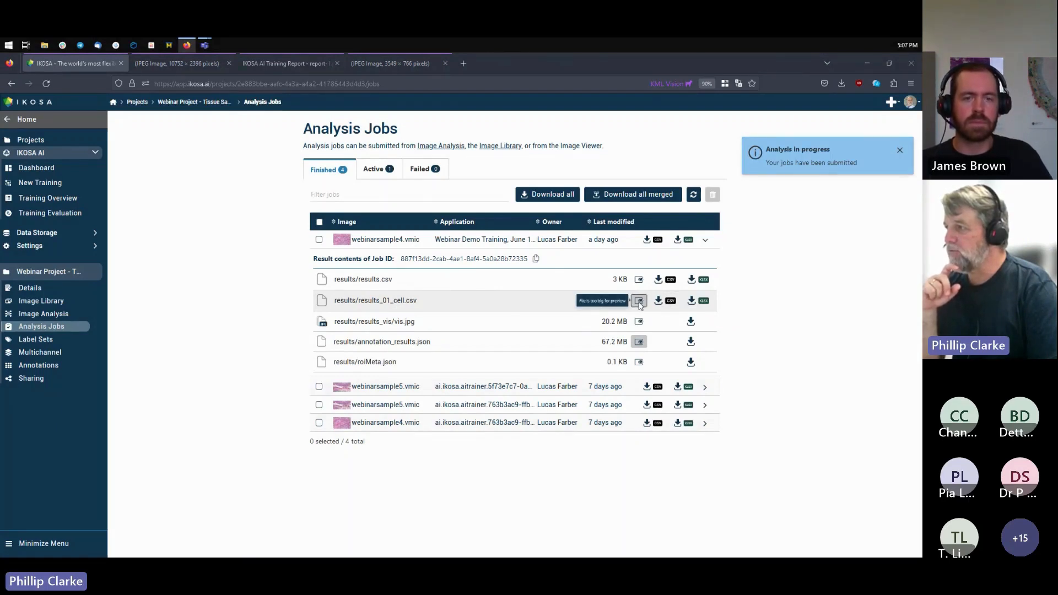
{"action": "left_click", "coordinate": [659, 304]}
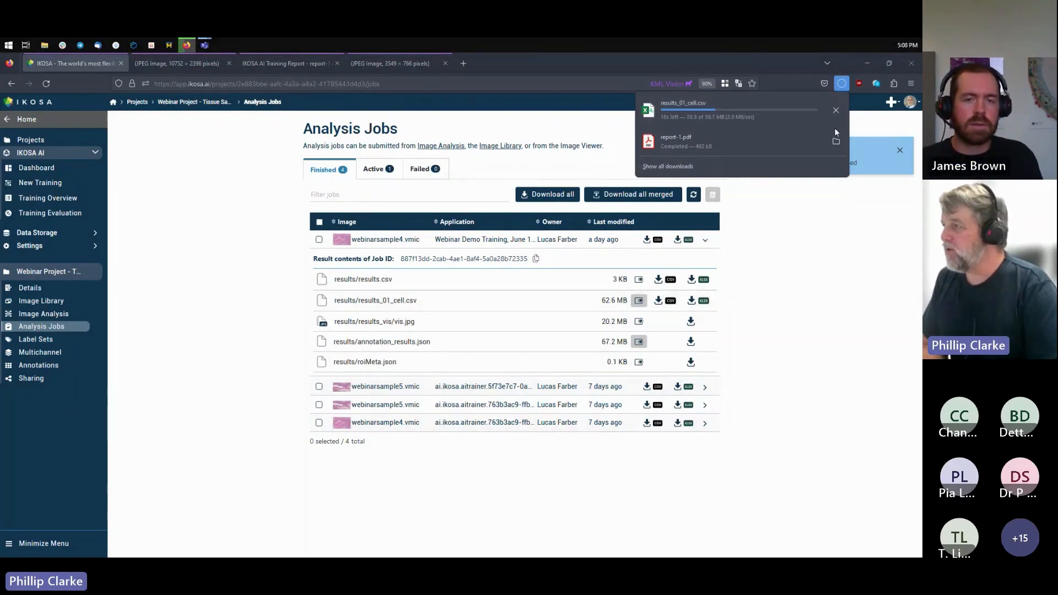
{"action": "left_click", "coordinate": [836, 111]}
{"action": "left_click", "coordinate": [795, 295]}
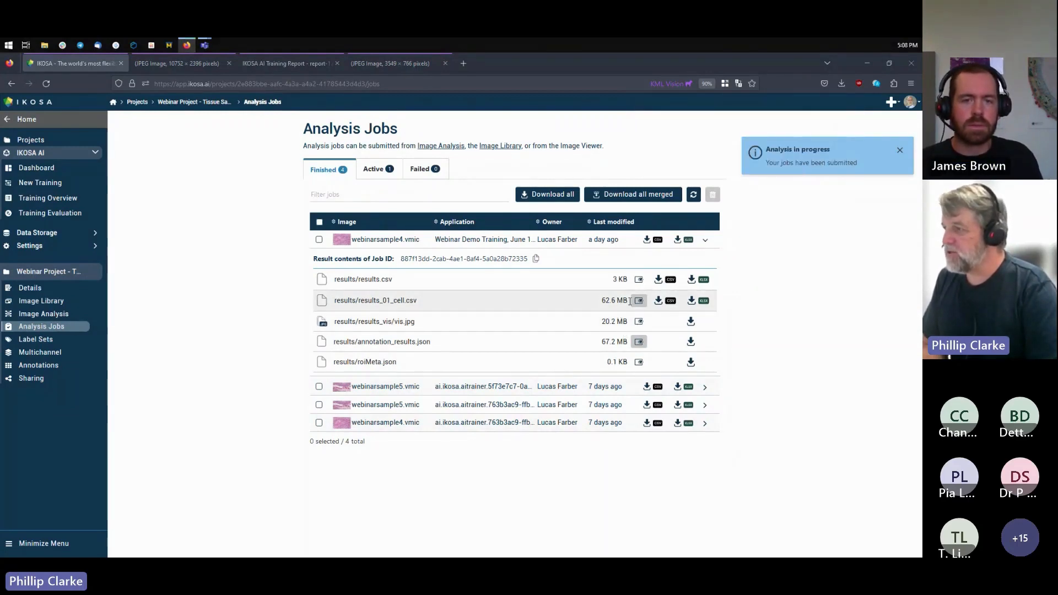
- Expand the upper webinarsample5.vmic job's results, download its results/results_01_cell.csv in CSV format, and open the file in Excel
{"action": "left_click", "coordinate": [705, 387]}
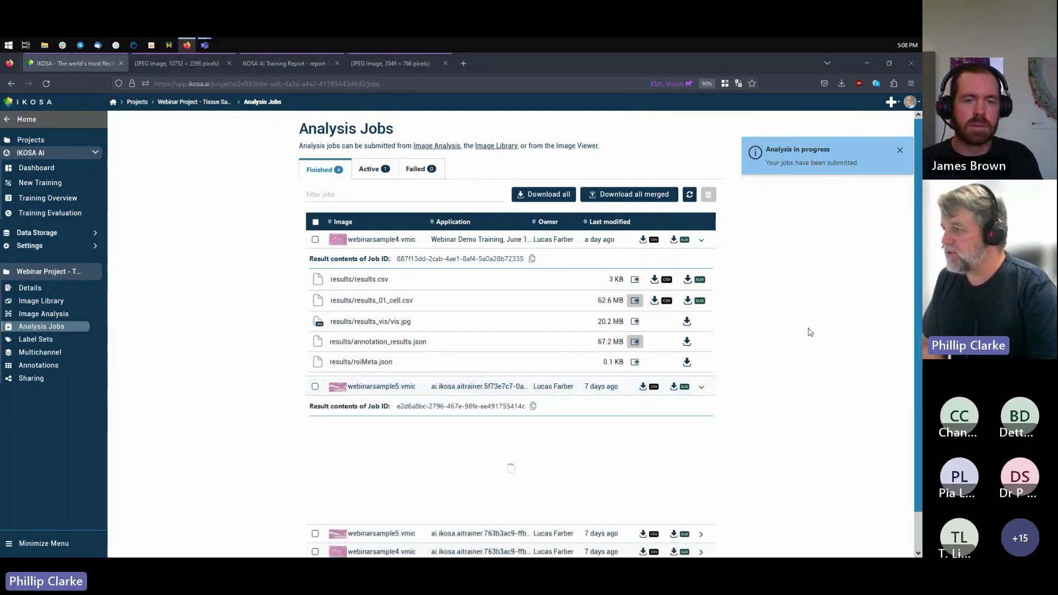
{"action": "scroll", "coordinate": [809, 332], "scroll_direction": "down", "scroll_amount": 1}
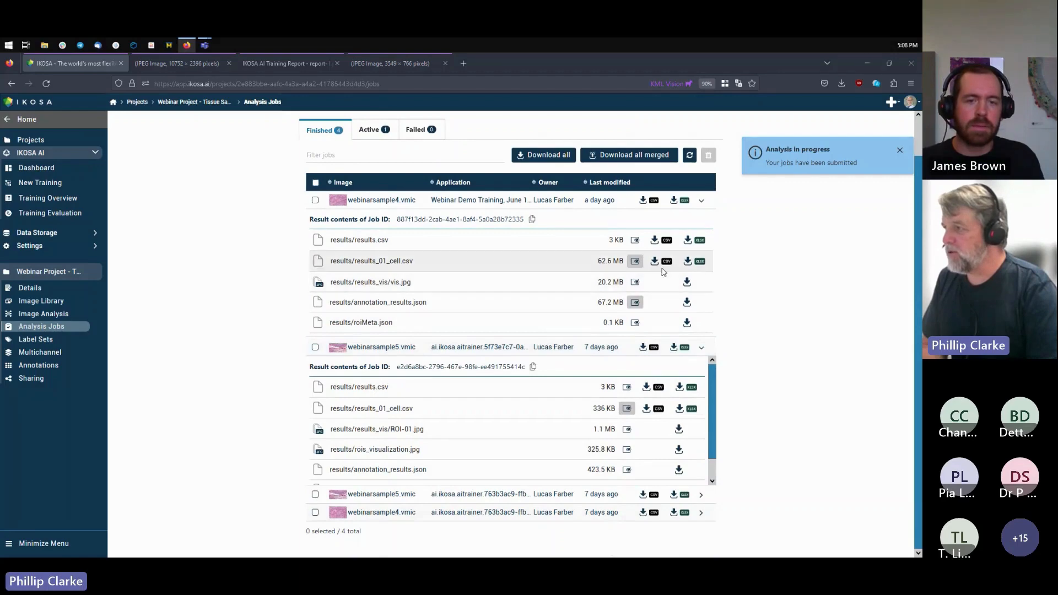
{"action": "left_click", "coordinate": [653, 410]}
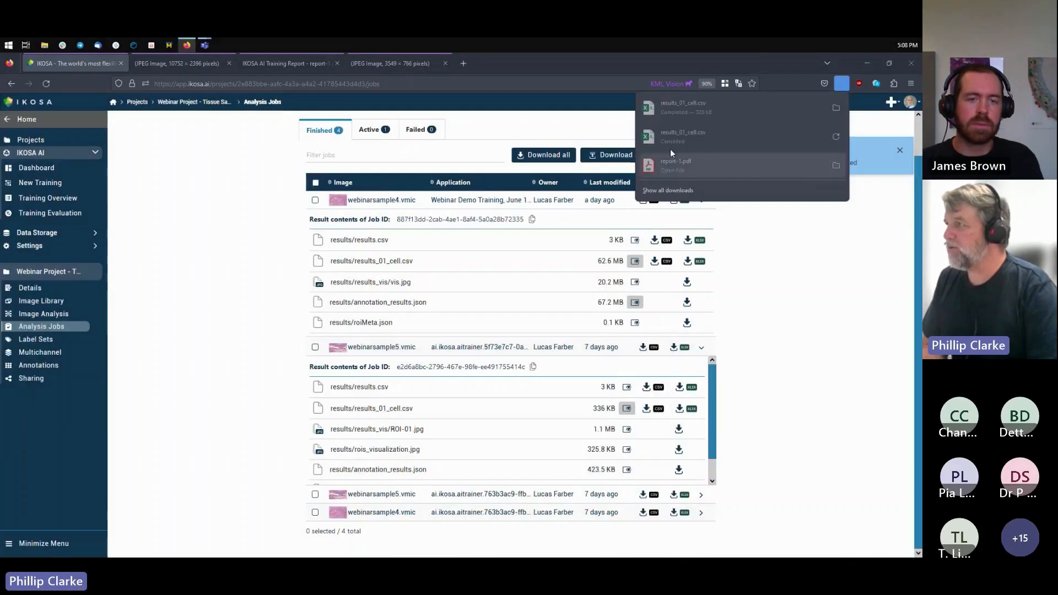
{"action": "left_click", "coordinate": [677, 107]}
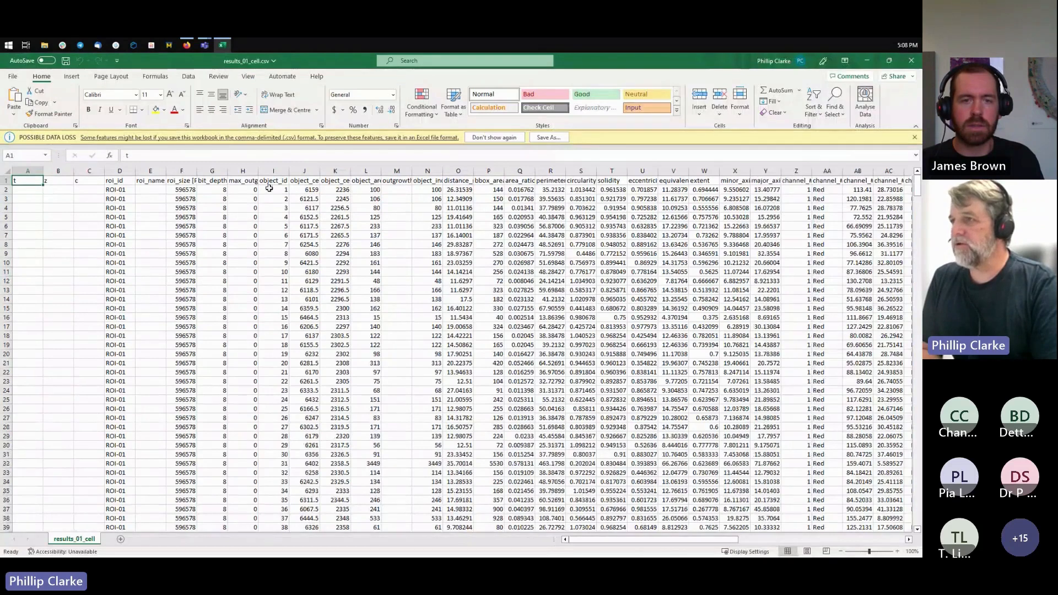
- Examine the per-cell measurements, highlighting the object_id column and widening the area_ratio, perimeter and eccentricity columns to show their full headings
{"action": "left_click", "coordinate": [272, 171]}
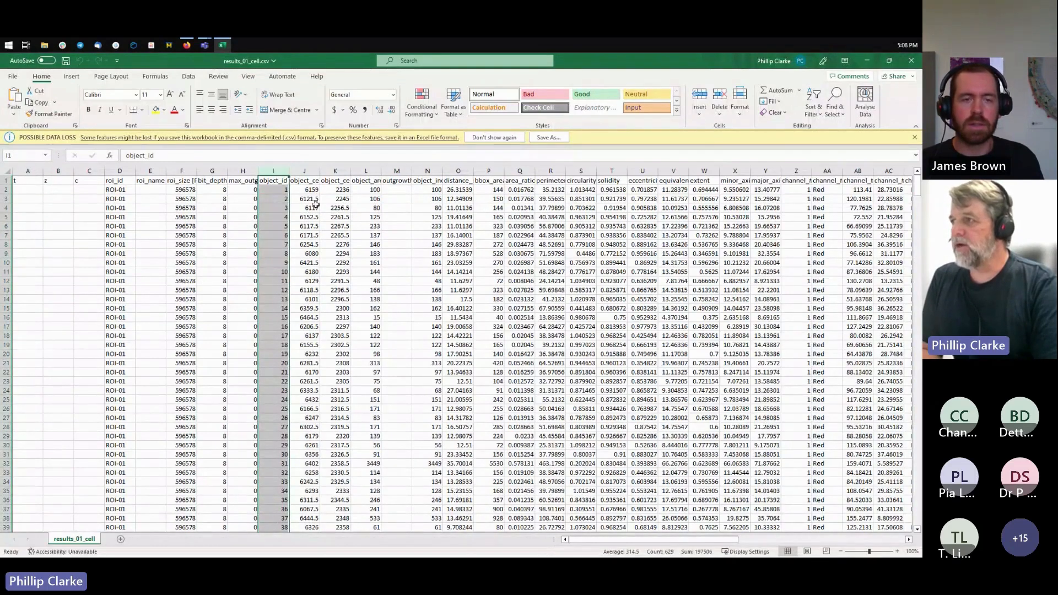
{"action": "double_click", "coordinate": [536, 171]}
{"action": "double_click", "coordinate": [628, 172]}
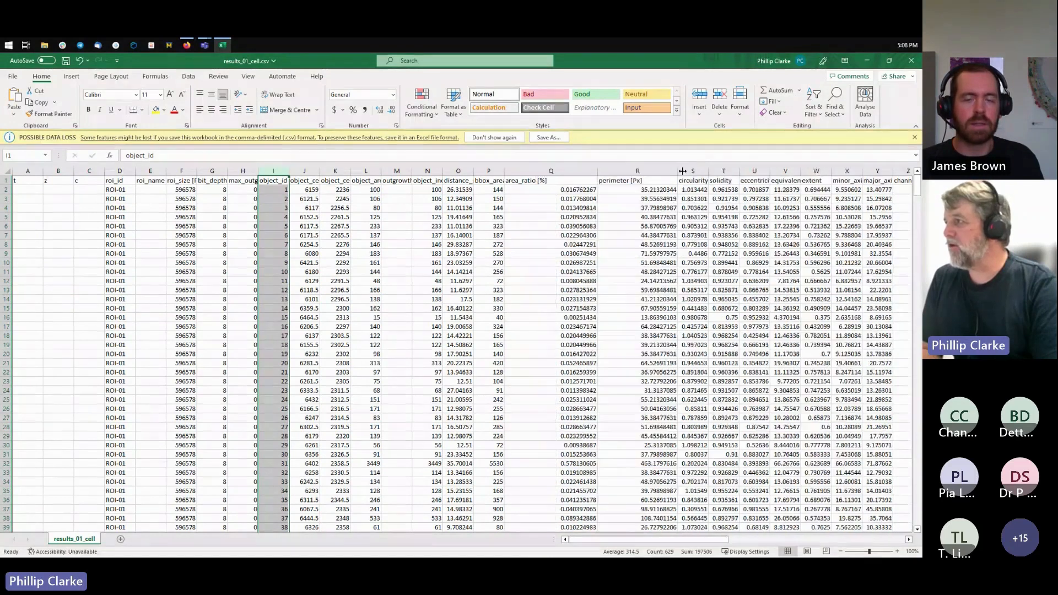
{"action": "left_click_drag", "start_coordinate": [769, 171], "coordinate": [850, 172]}
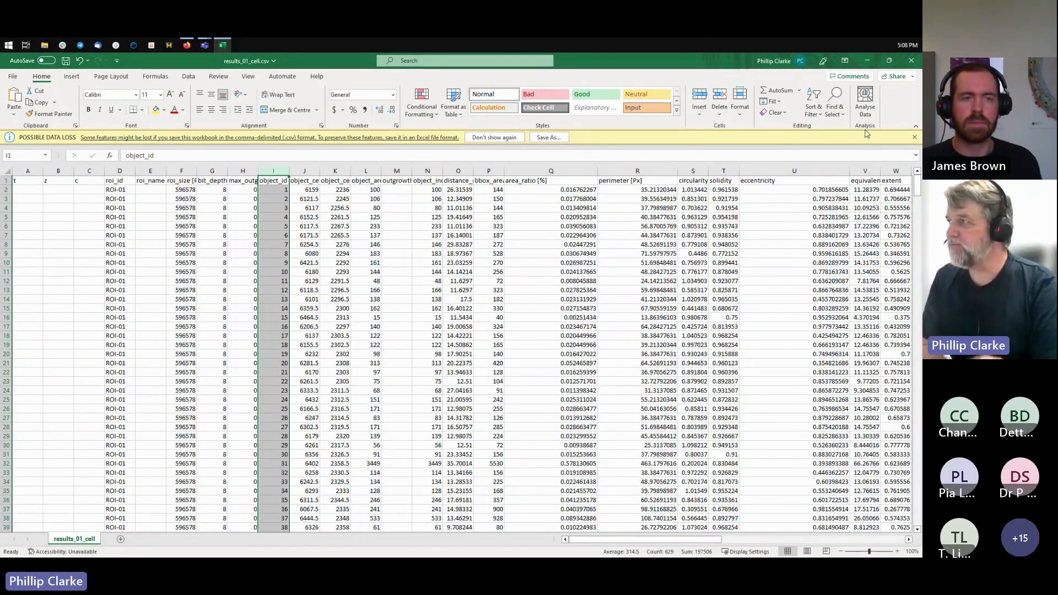
- Close results_01_cell.csv without saving changes, and collapse the results of the expanded webinarsample5.vmic and webinarsample4.vmic jobs
{"action": "left_click", "coordinate": [910, 62]}
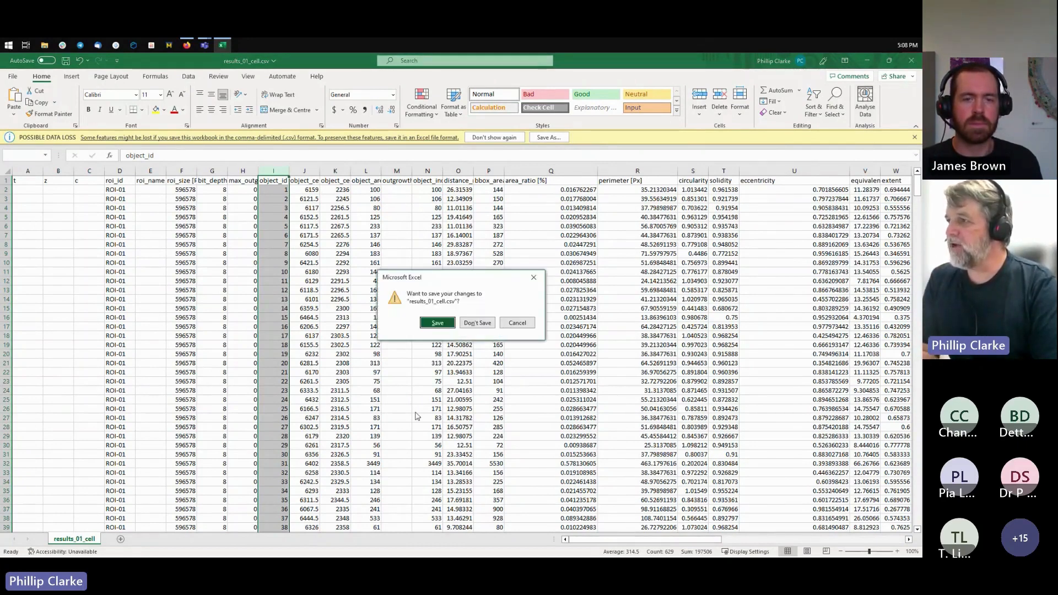
{"action": "left_click", "coordinate": [470, 322]}
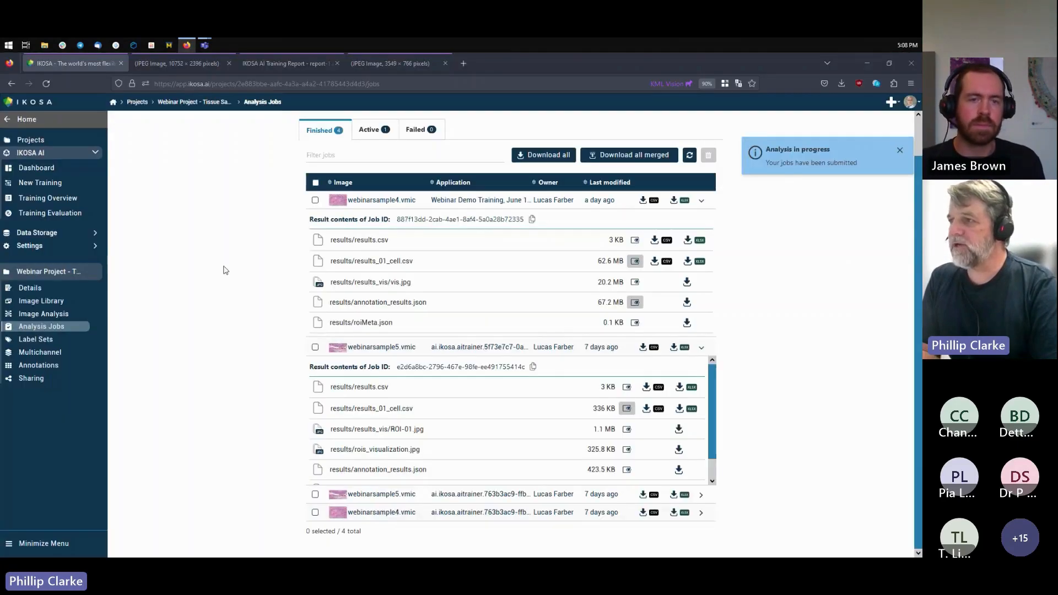
{"action": "left_click", "coordinate": [701, 347]}
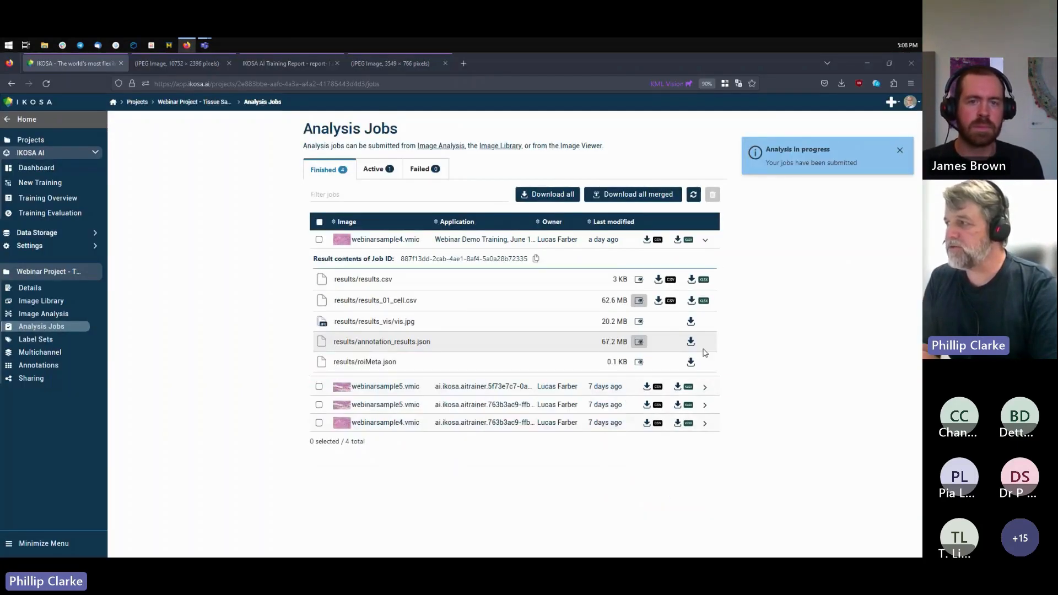
{"action": "left_click", "coordinate": [704, 239]}
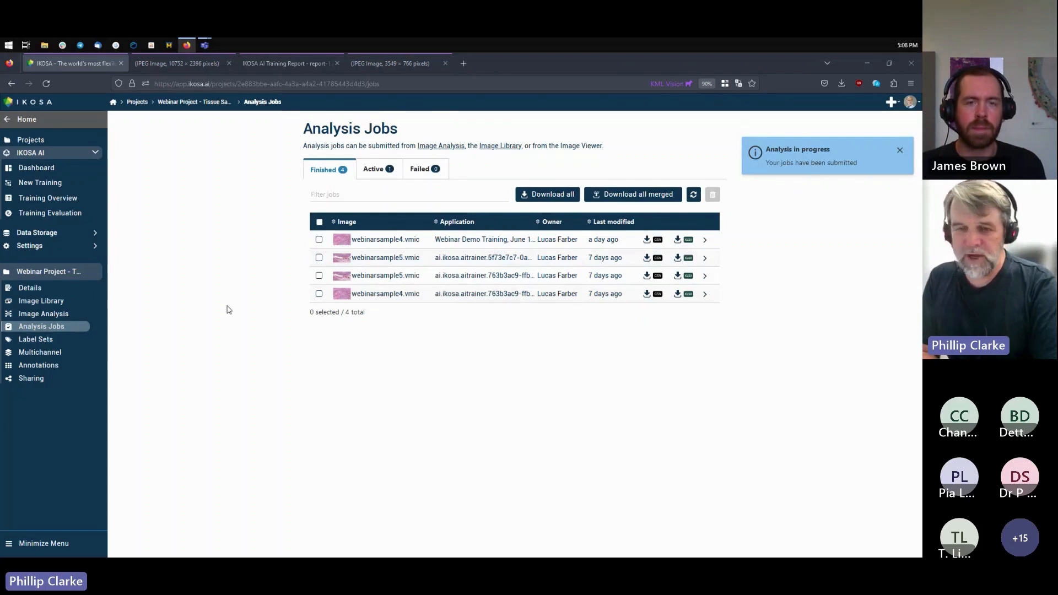